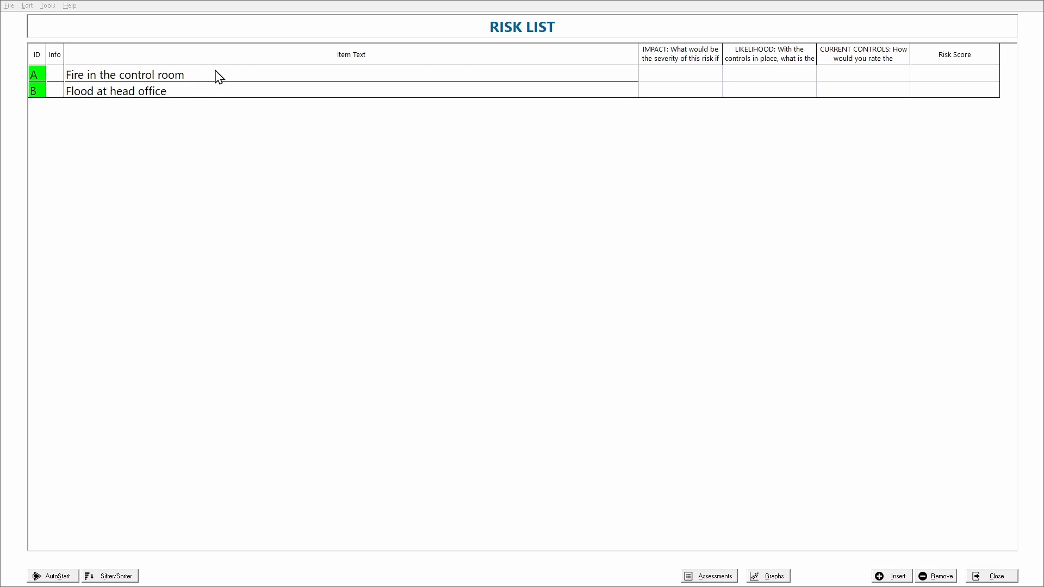
Append "- an a bit information" to the "Fire in the control room" risk and set its short name to 12345
double_click(190, 82)
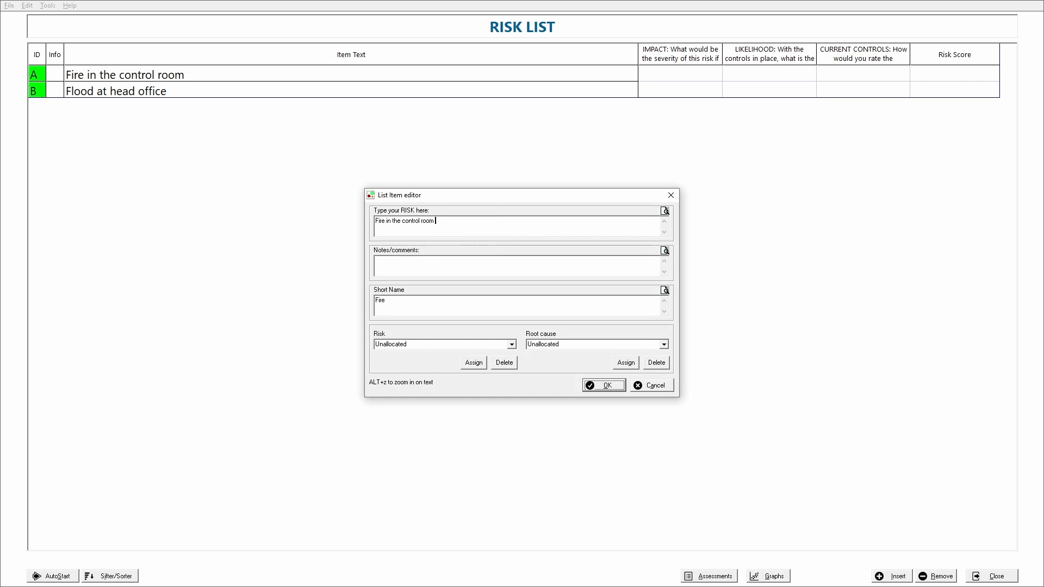
type("- an a bit information")
left_click_drag(508, 220, 196, 216)
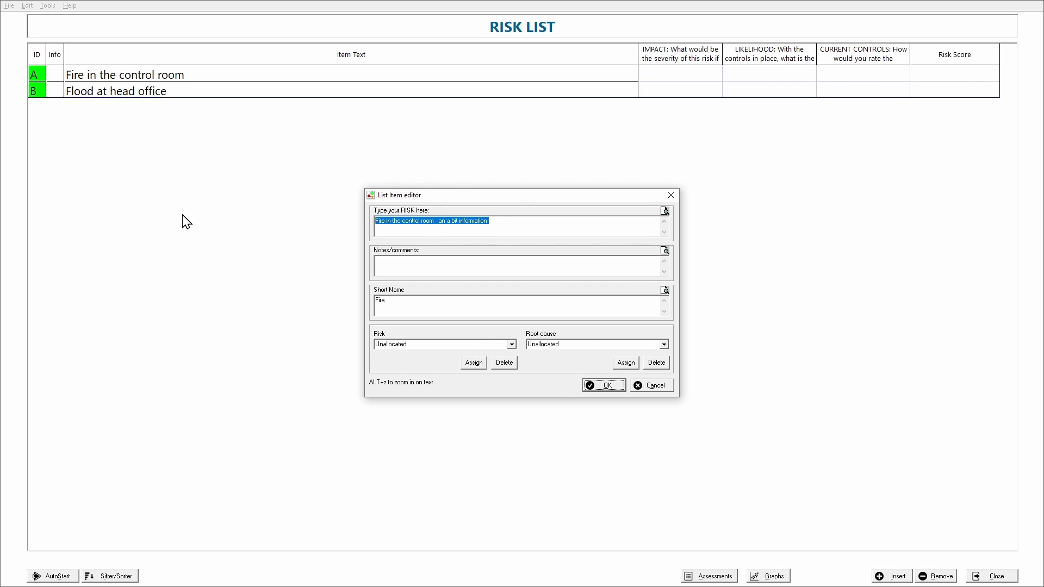
left_click(517, 226)
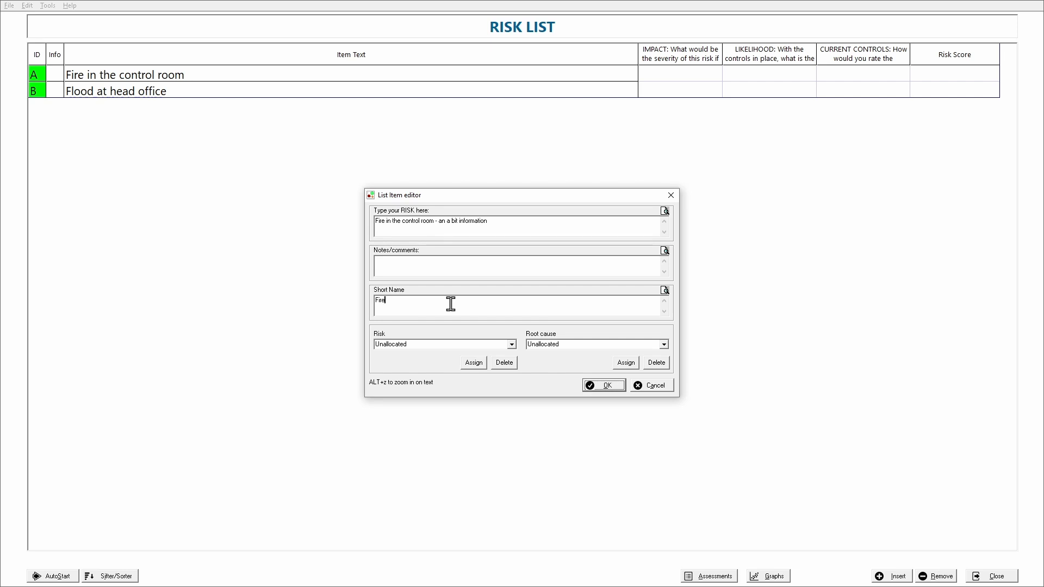
left_click_drag(440, 300, 342, 299)
type("12345")
left_click(610, 386)
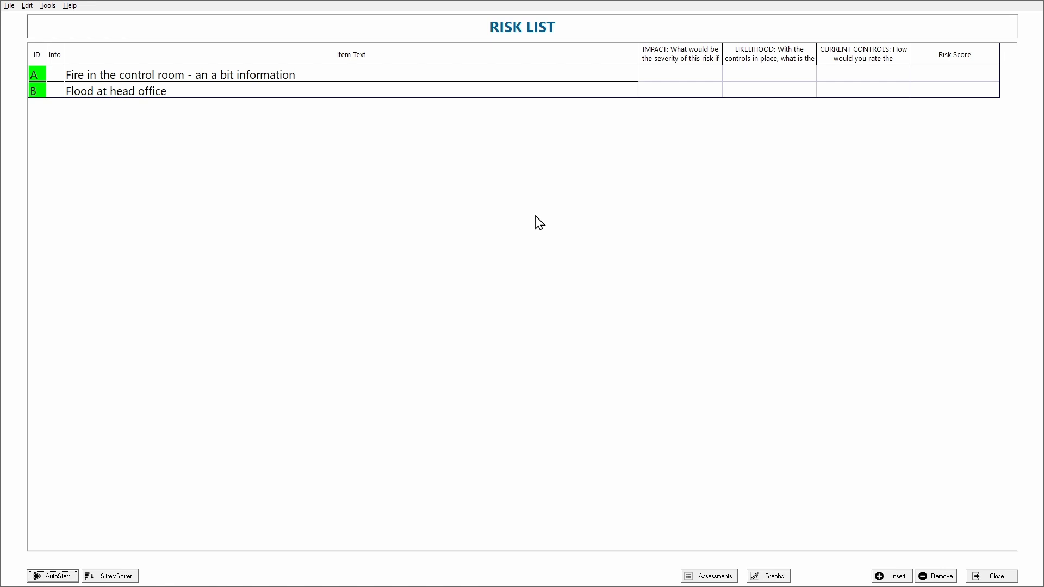
Insert a risk reading "A new risk for my list" with the short name 54321
left_click(895, 578)
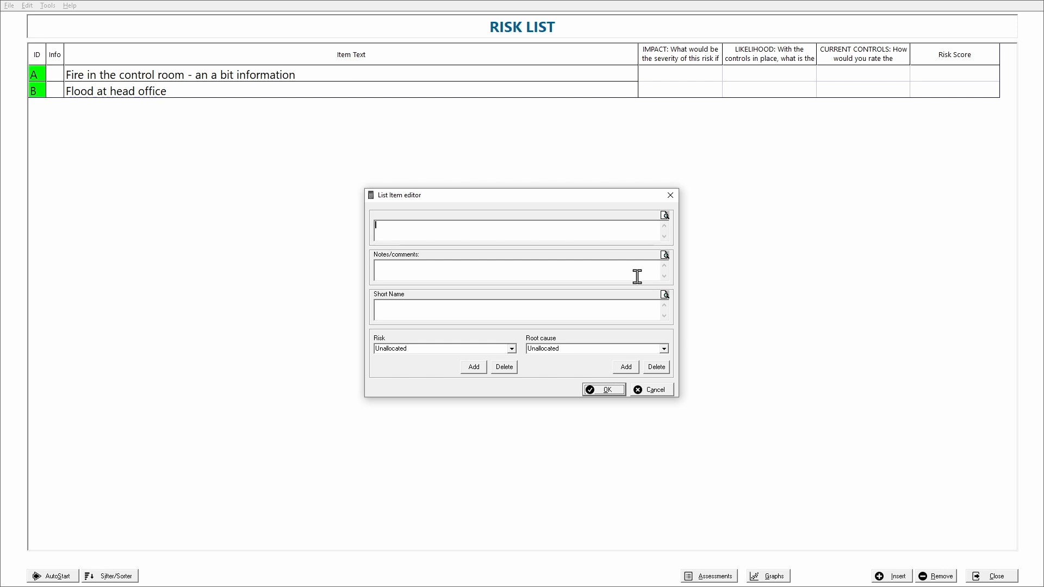
type("A new risk for my lis")
key("BackSpace")
key("BackSpace")
type("54321")
left_click(600, 389)
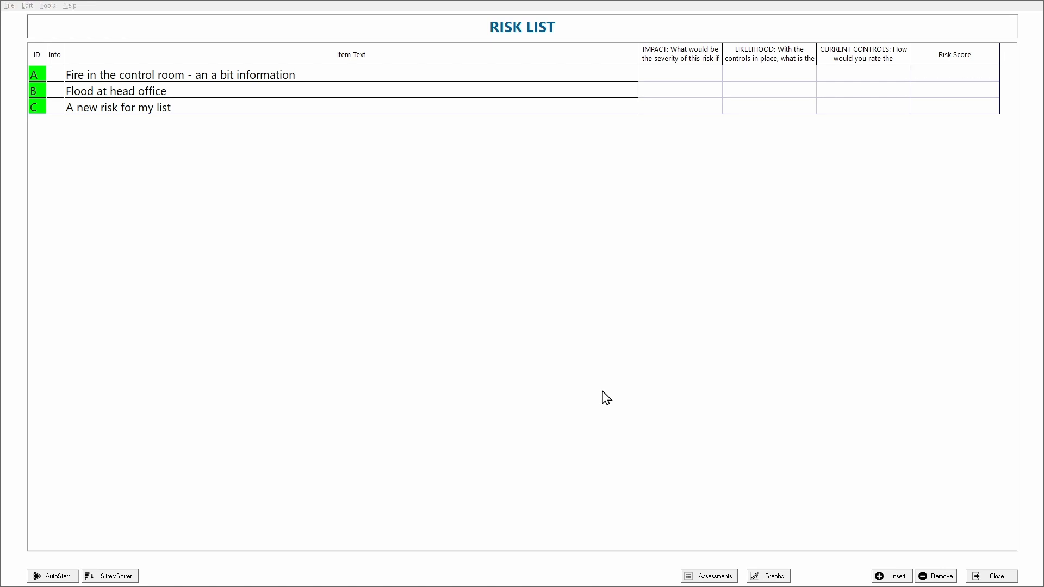
Switch to the Excel workbook and copy the short names and risk texts in cells A1:B2
key("alt+Tab")
key("alt+Tab")
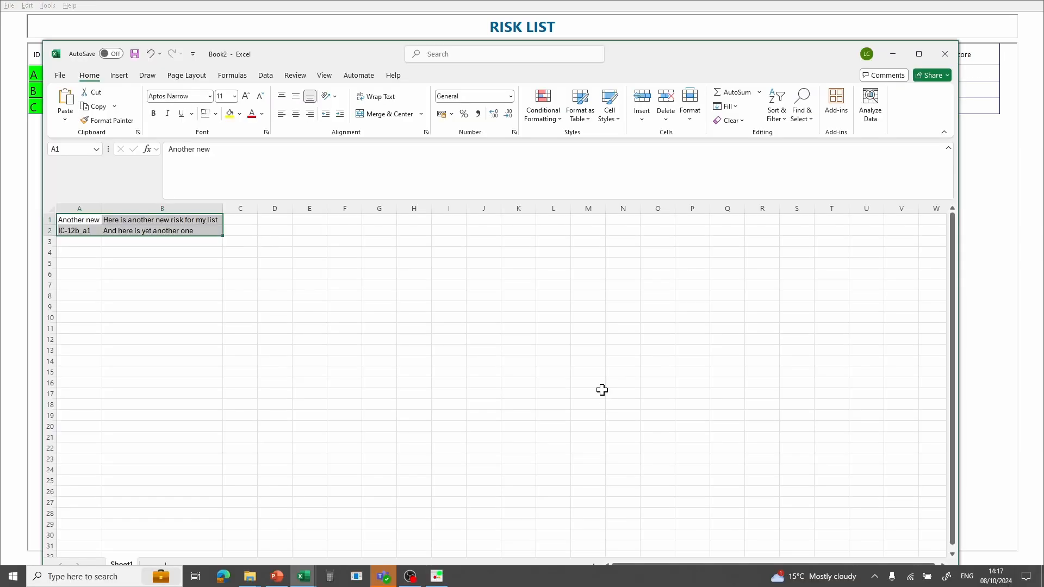
left_click(578, 390)
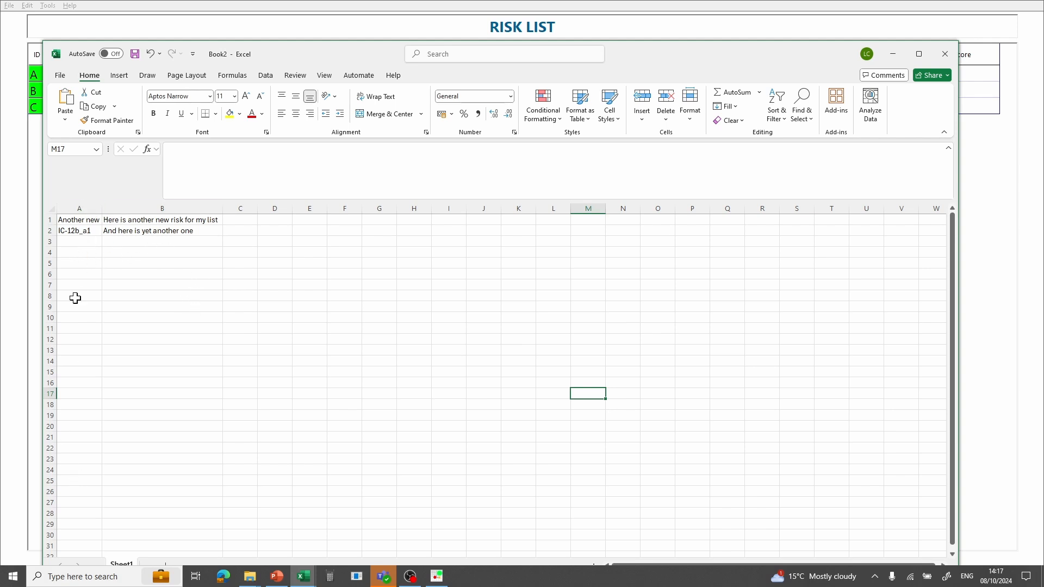
left_click(79, 208)
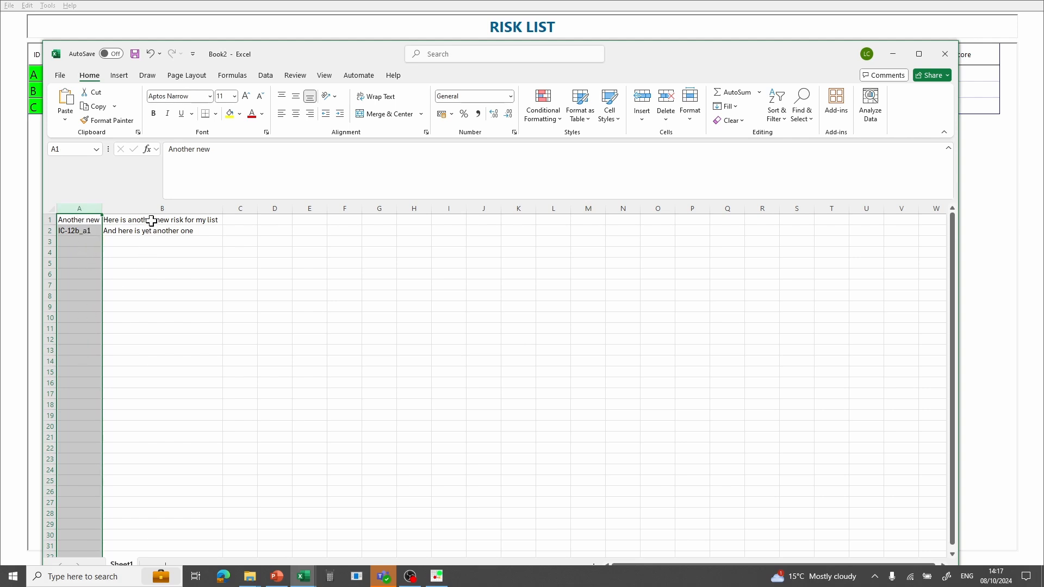
left_click(168, 208)
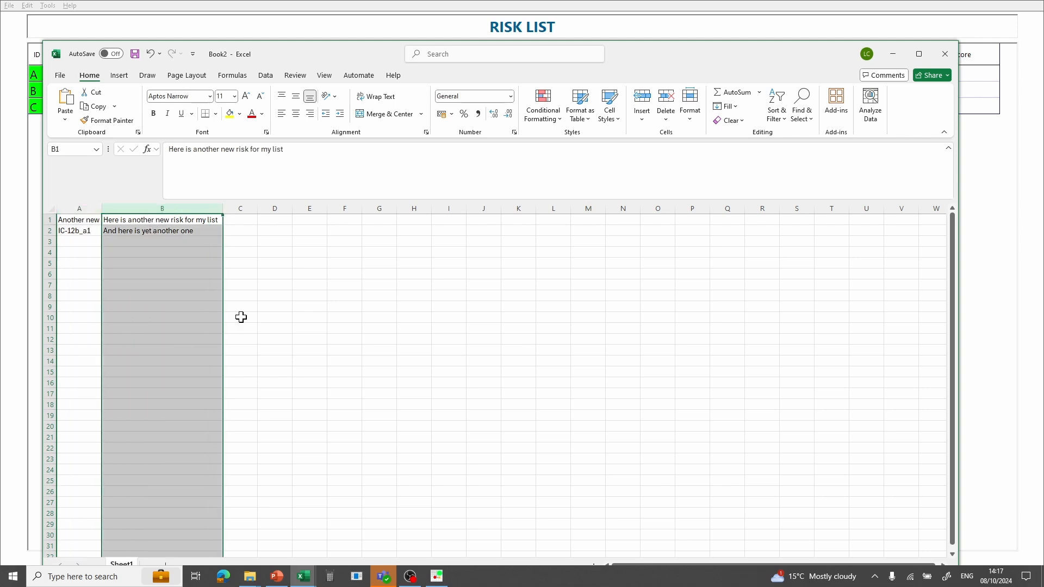
left_click_drag(82, 220, 161, 231)
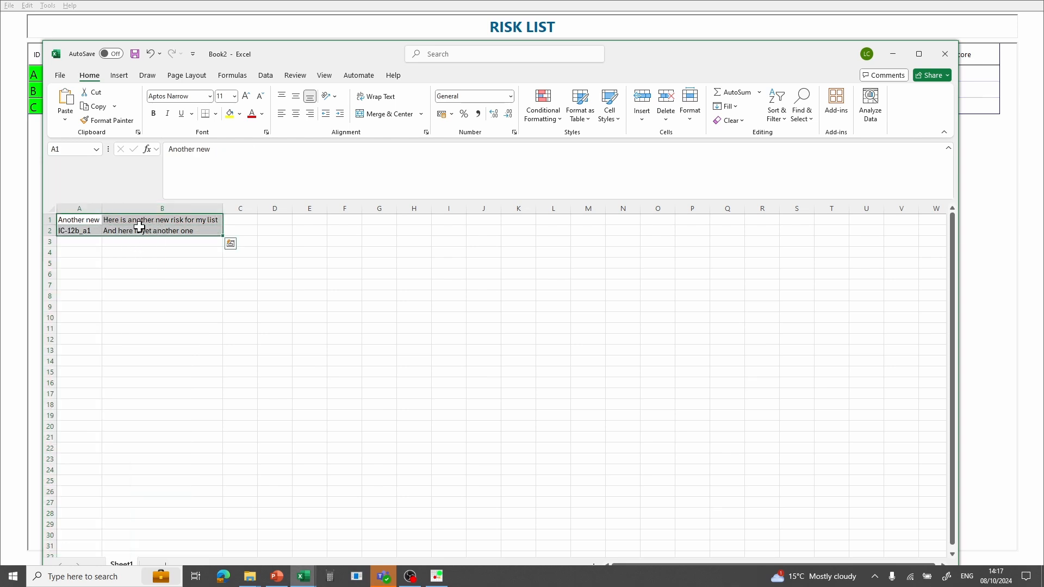
left_click_drag(81, 218, 210, 237)
left_click_drag(72, 222, 161, 235)
right_click(162, 234)
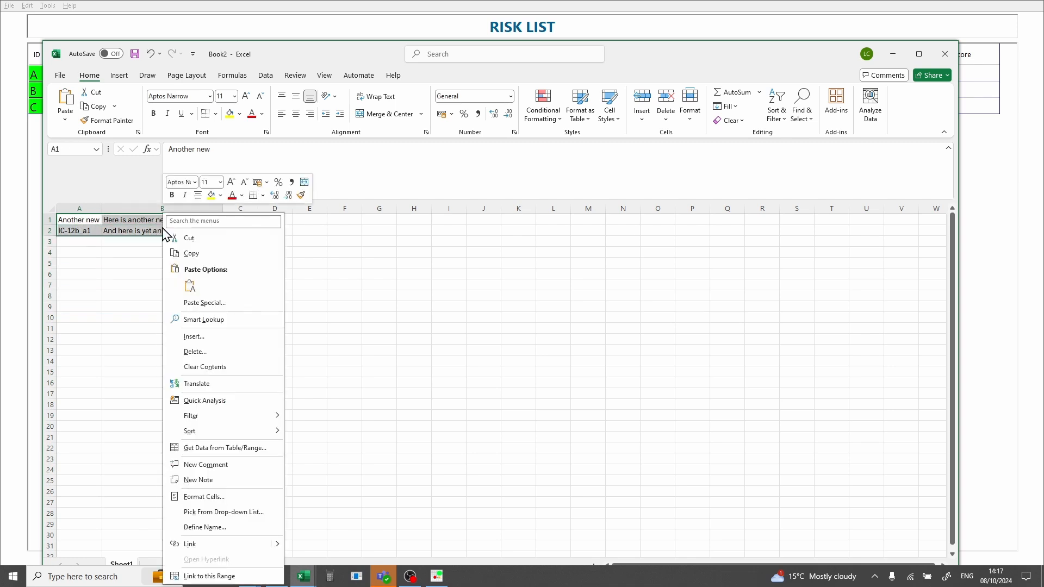
left_click(194, 254)
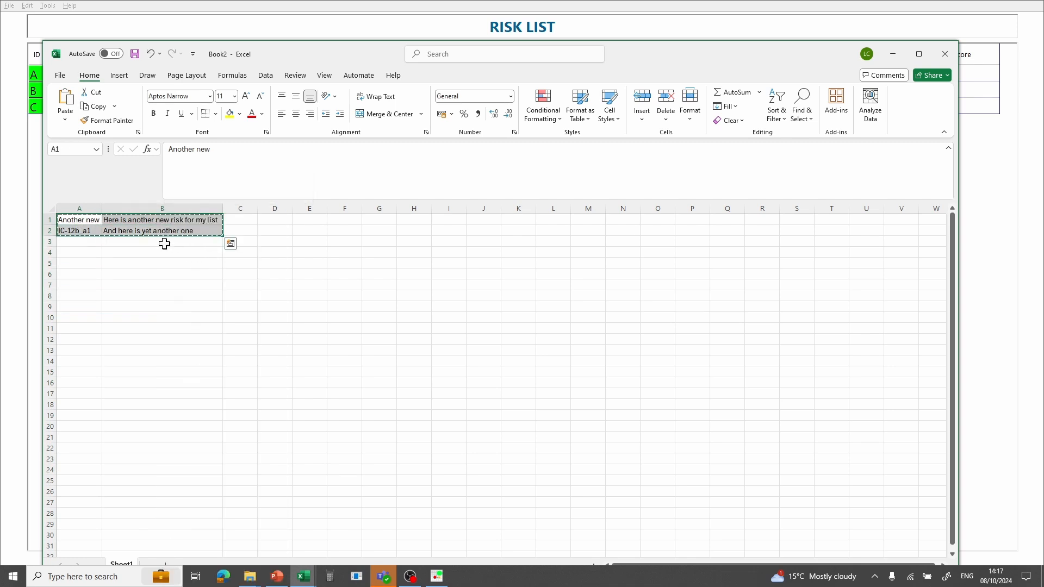
Return to the risk list, paste the copied risks, and check the item details of "Here is another new risk for my list"
left_click(39, 193)
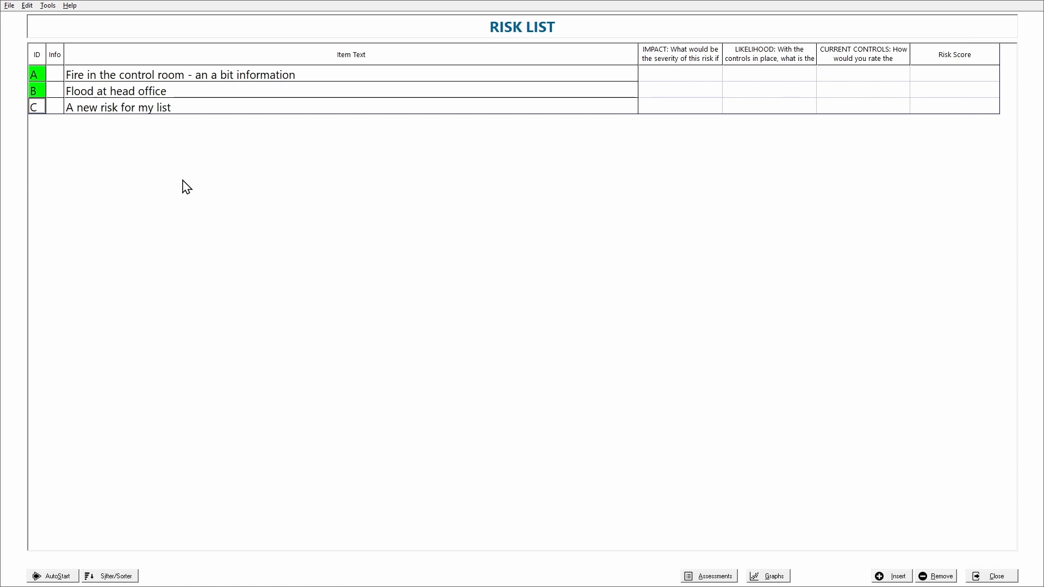
key("ctrl+v")
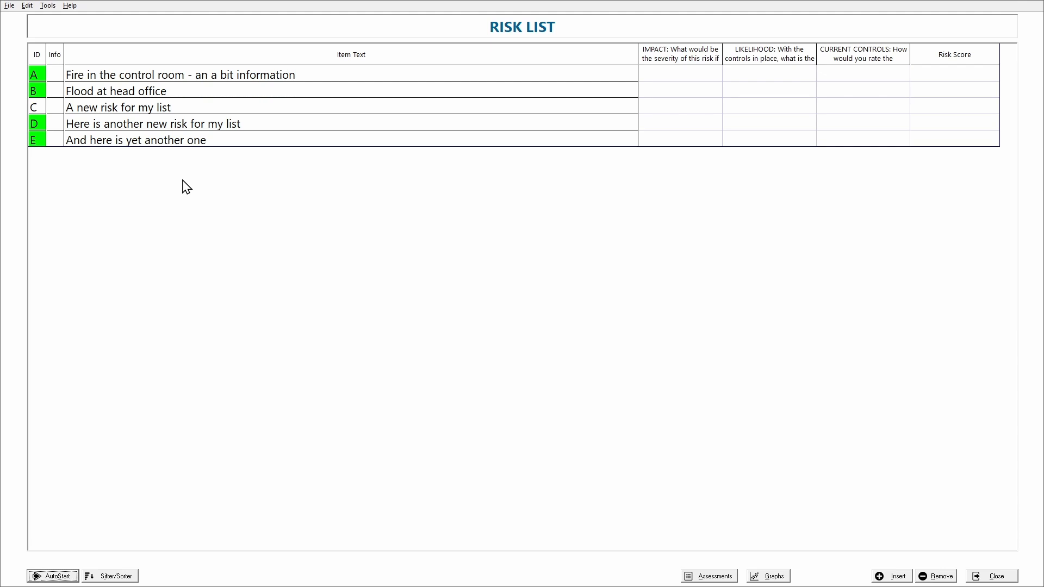
double_click(219, 131)
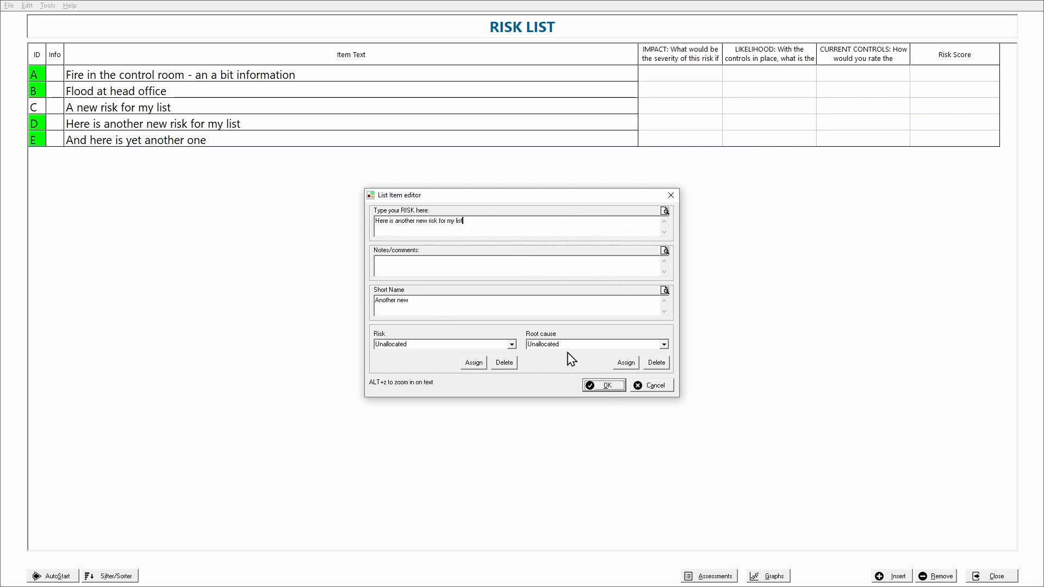
left_click(603, 386)
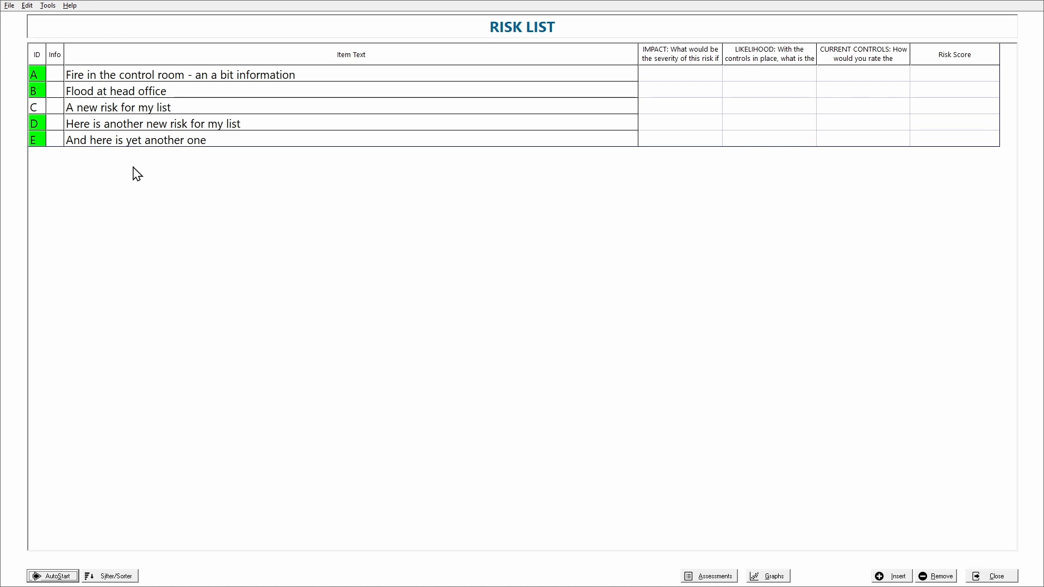
Deactivate risks E, B, A and D in the risk list
left_click(34, 143)
left_click(33, 91)
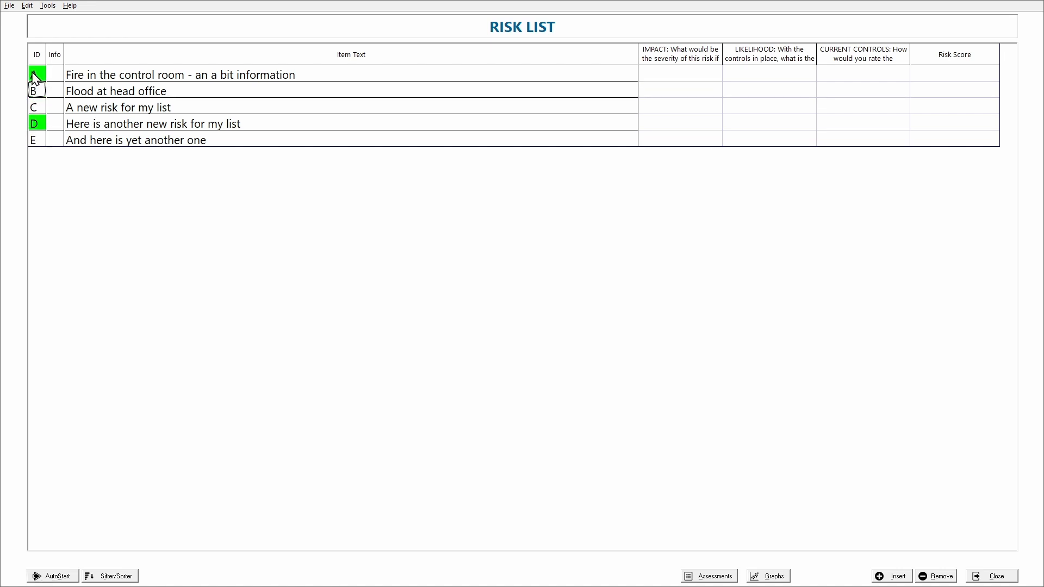
left_click(33, 75)
left_click(35, 127)
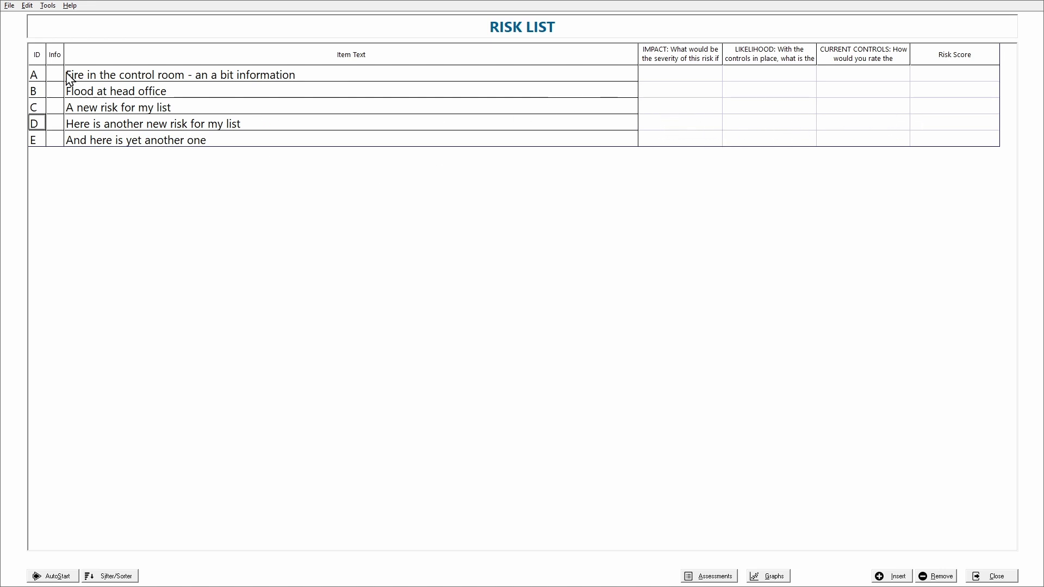
Activate all five risks, A through E, in the risk list
left_click(38, 76)
left_click(33, 92, "shift")
left_click(33, 108, "shift")
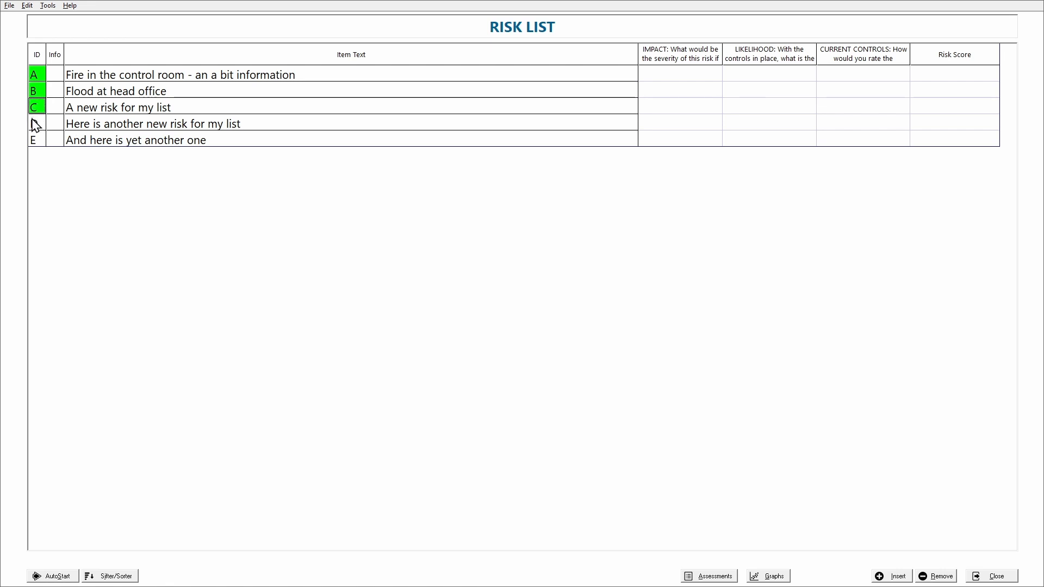
left_click(33, 123, "shift")
left_click(32, 143, "shift")
Add the comment "Here is my comment" to the notes of the control room fire risk
left_click(101, 80)
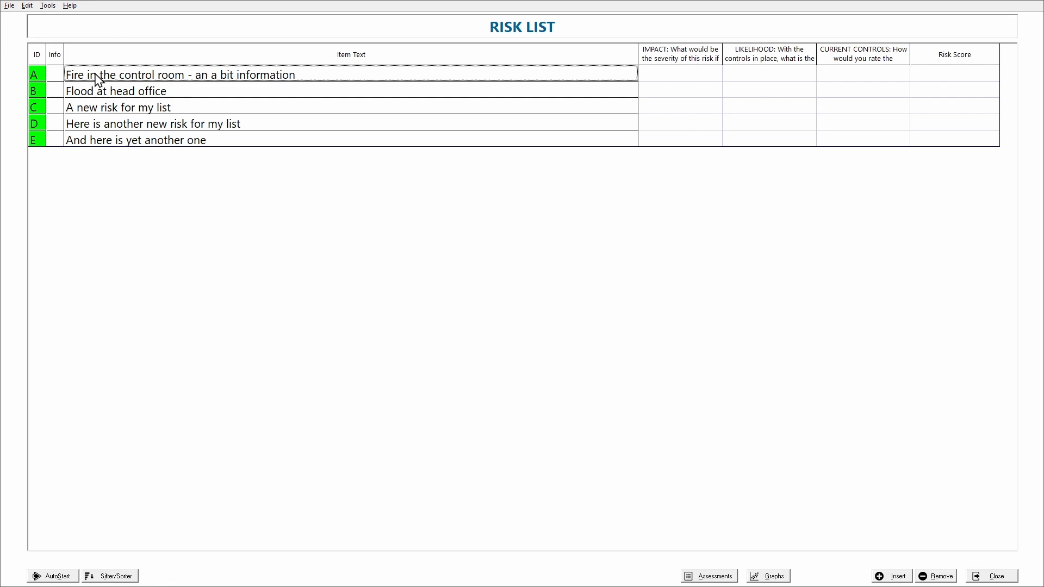
double_click(134, 79)
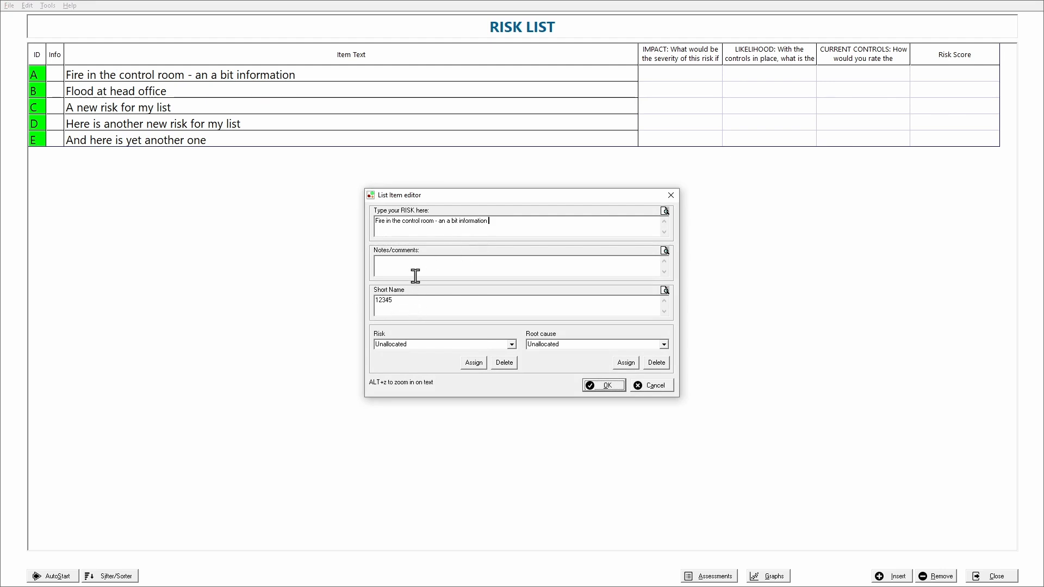
left_click(532, 266)
type("Here is my comment")
left_click(606, 387)
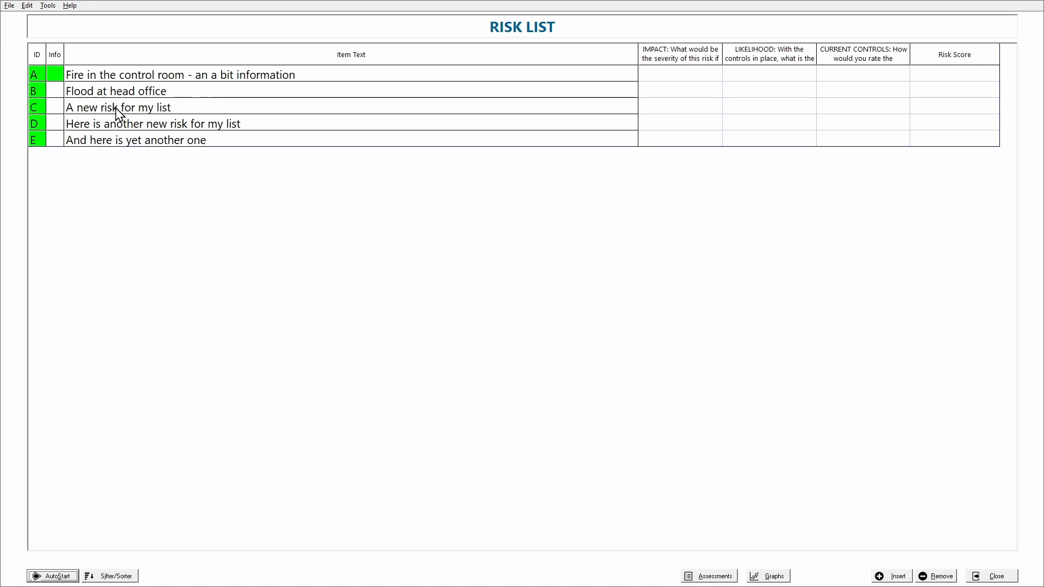
Deactivate risk C, "A new risk for my list", and remove it from the list
left_click(39, 110)
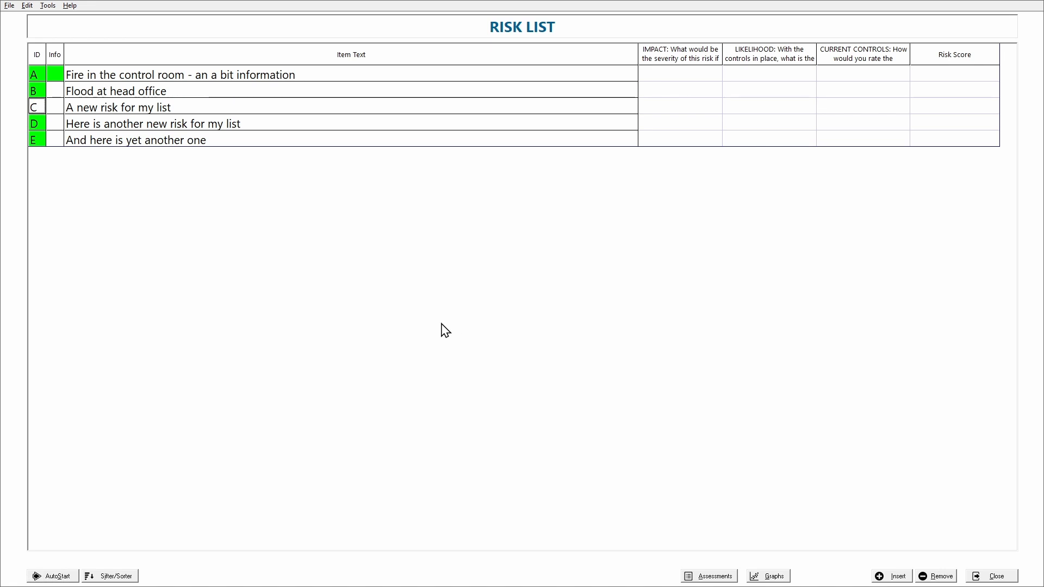
right_click(126, 114)
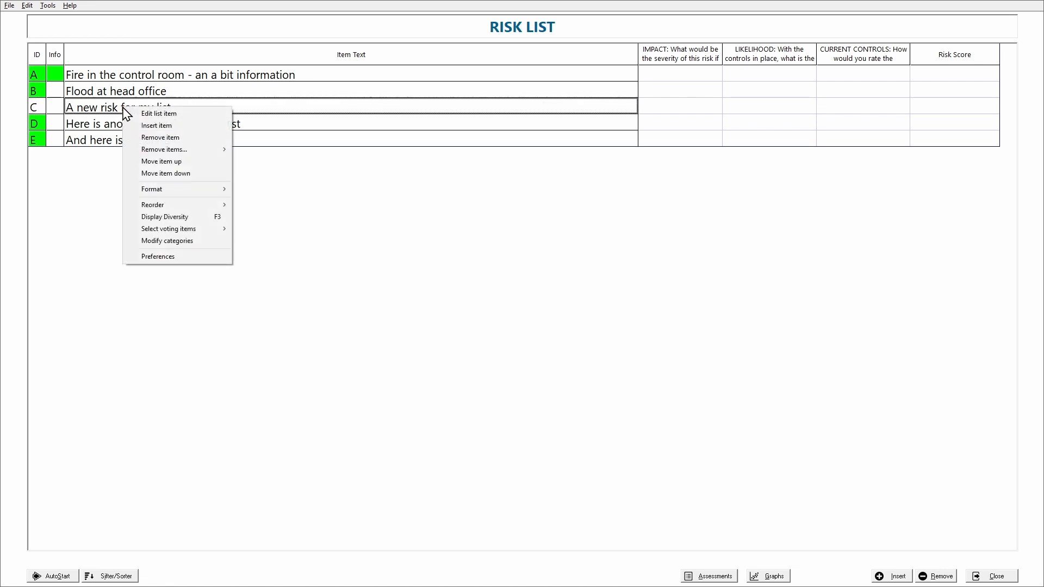
left_click(160, 137)
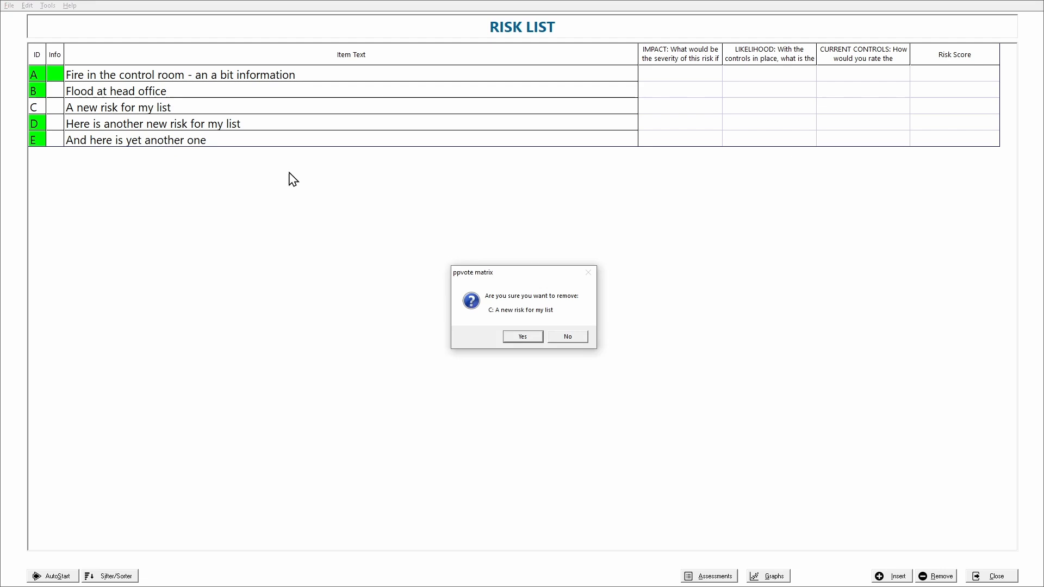
left_click(534, 337)
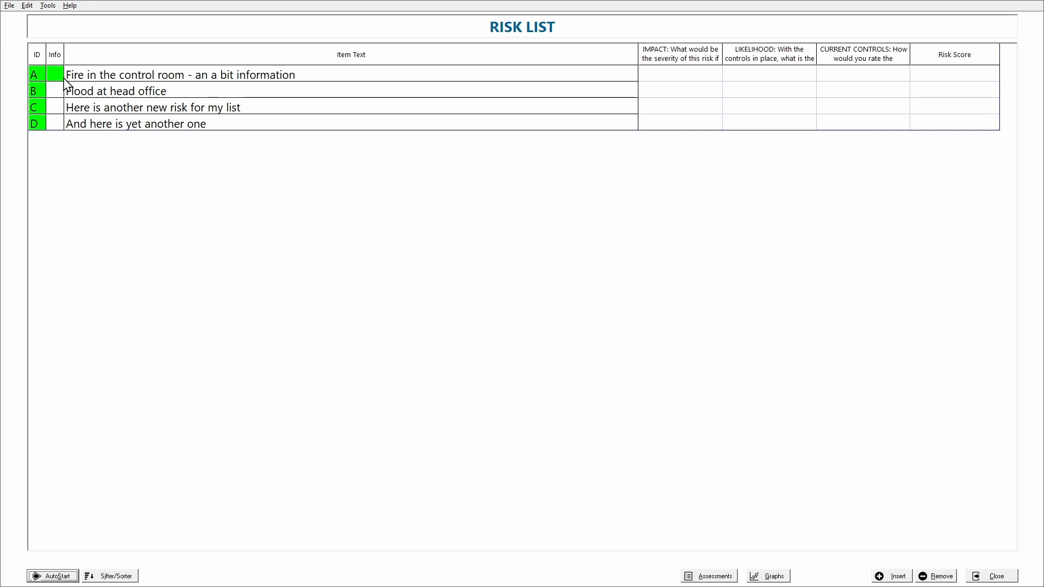
Deactivate risks C and D and remove all inactive items from the list
left_click(35, 108)
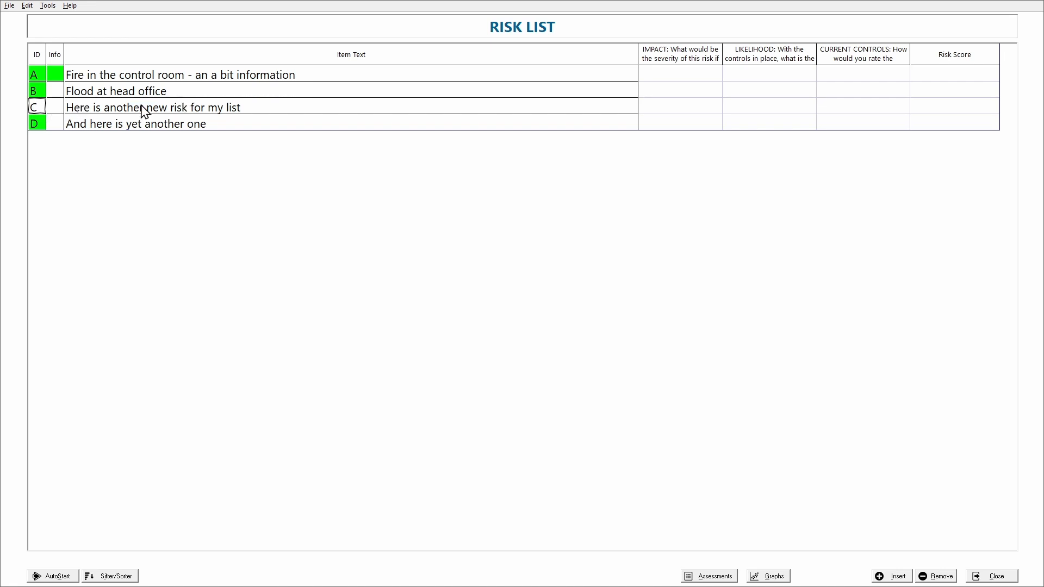
left_click(38, 126)
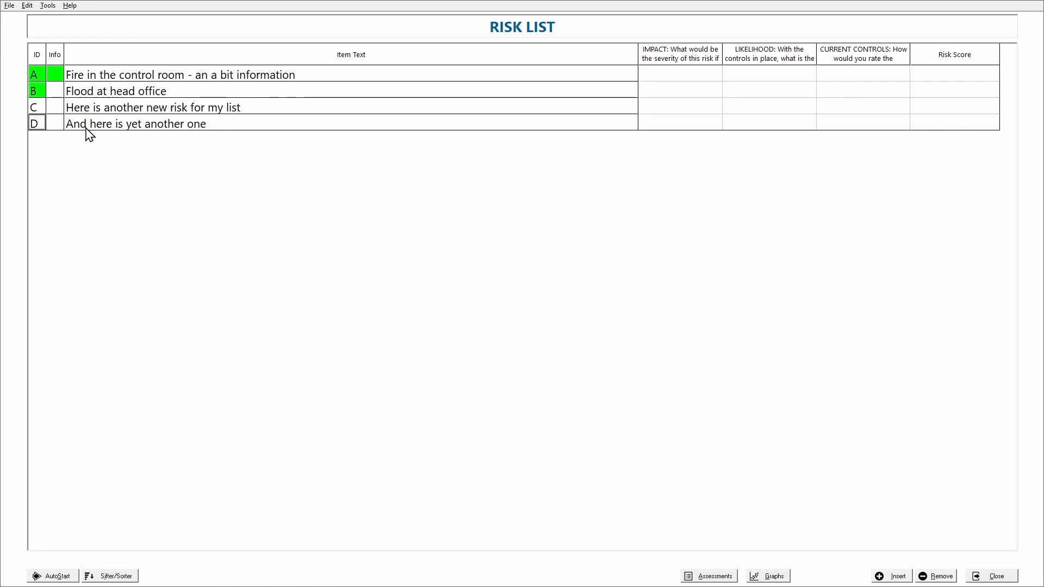
right_click(140, 108)
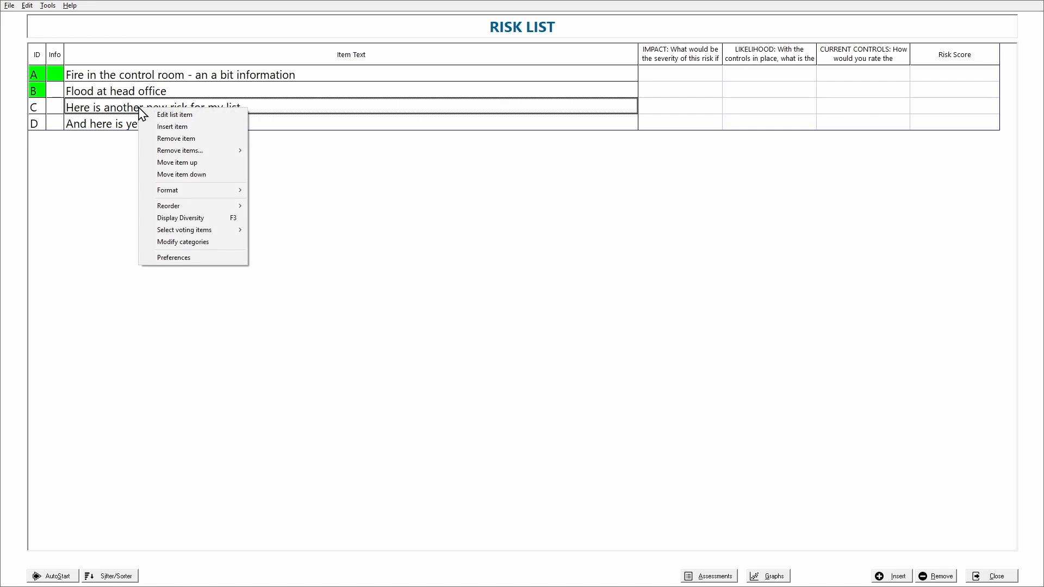
mouse_move(179, 149)
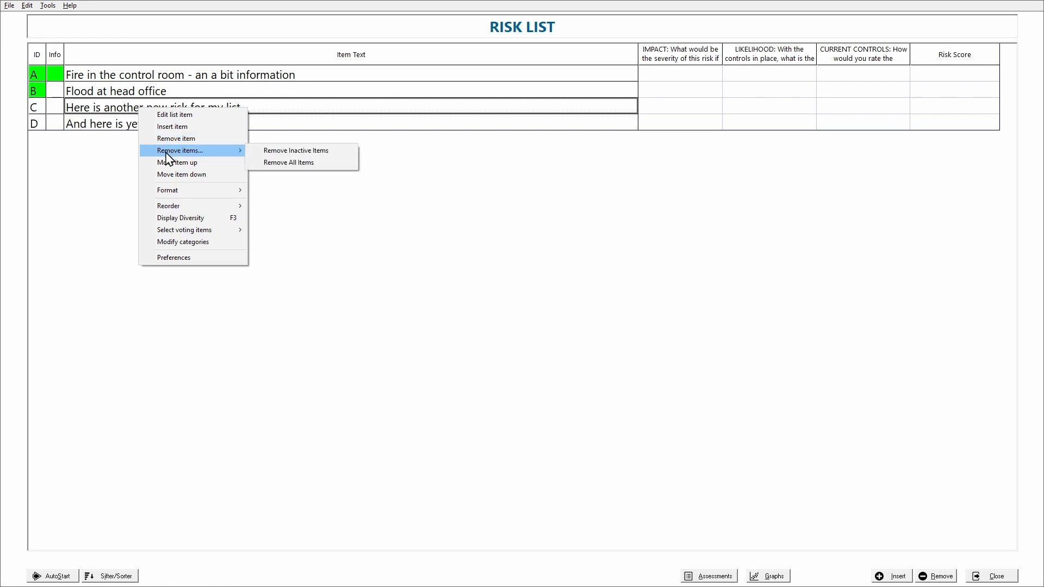
left_click(331, 157)
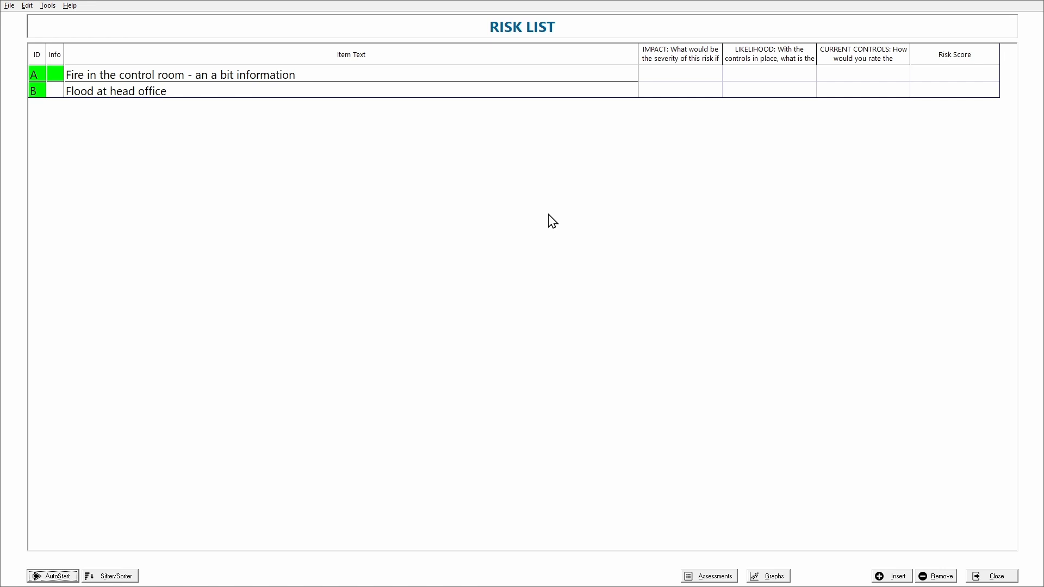